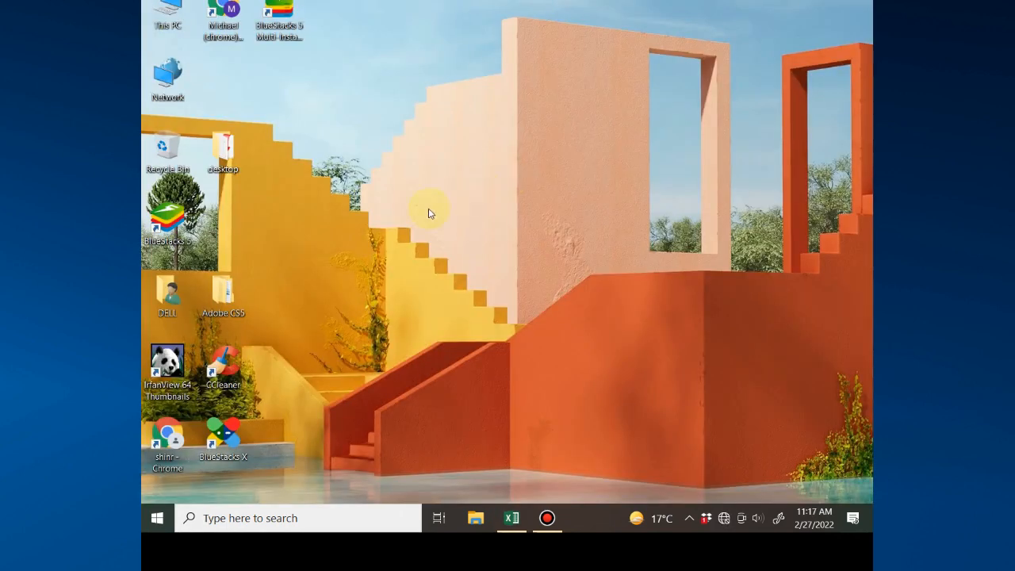
- Launch Excel 2016 and create a blank workbook
{"action": "left_click", "coordinate": [157, 522]}
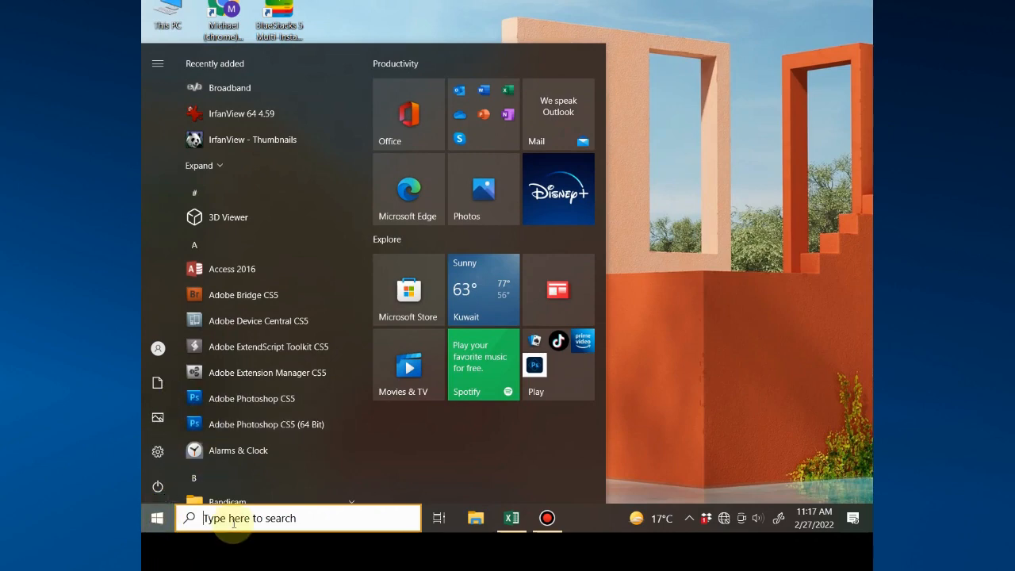
{"action": "scroll", "coordinate": [258, 234], "scroll_direction": "down", "scroll_amount": 5}
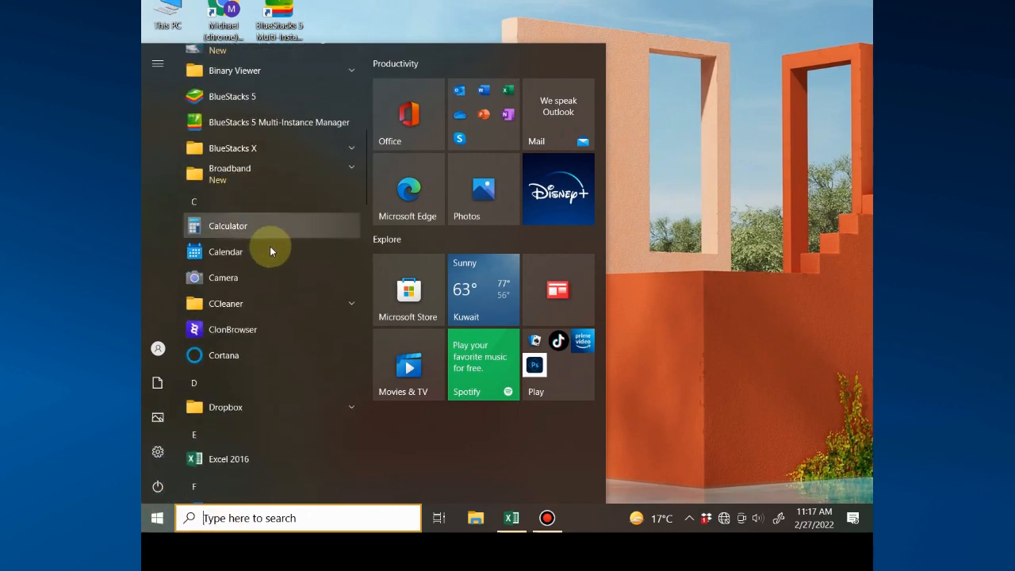
{"action": "scroll", "coordinate": [252, 201], "scroll_direction": "down", "scroll_amount": 5}
{"action": "scroll", "coordinate": [253, 201], "scroll_direction": "up", "scroll_amount": 6}
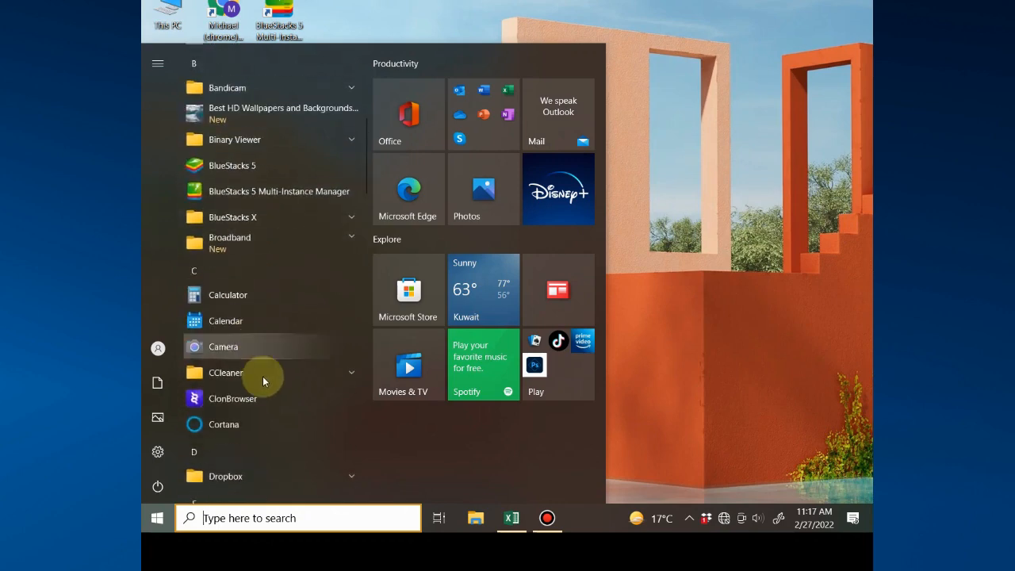
{"action": "scroll", "coordinate": [249, 460], "scroll_direction": "down", "scroll_amount": 3}
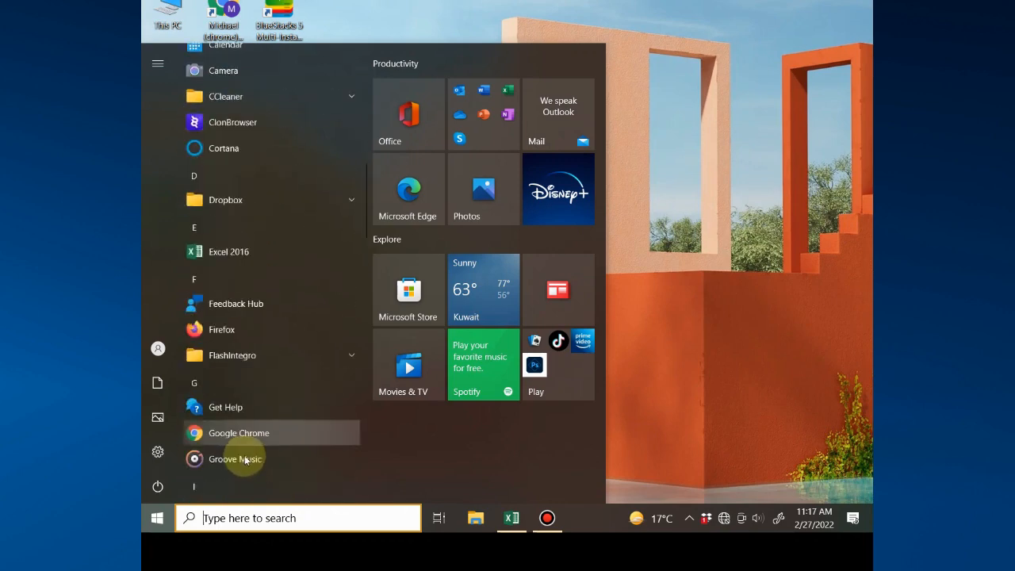
{"action": "left_click", "coordinate": [229, 248]}
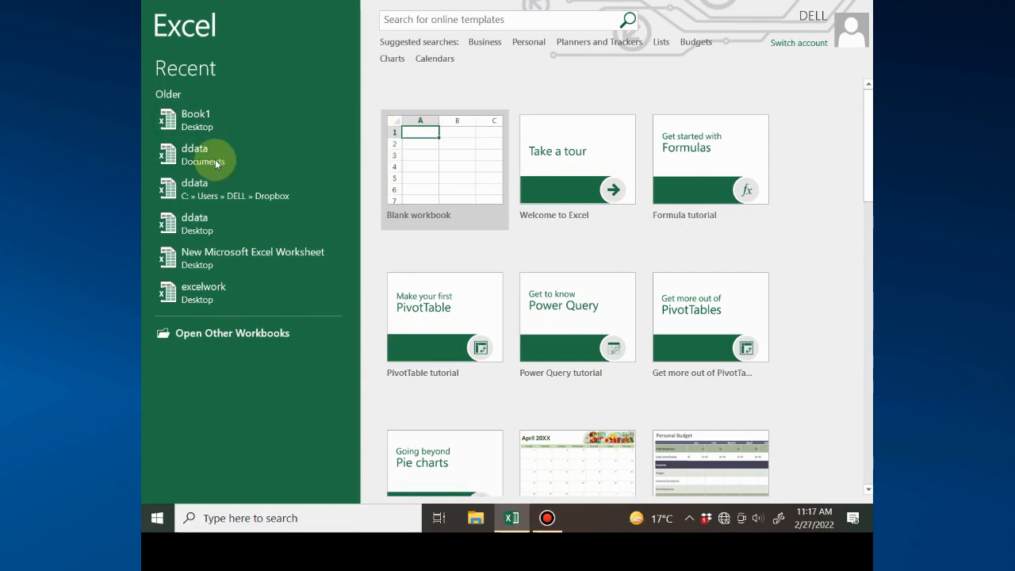
{"action": "left_click", "coordinate": [429, 188]}
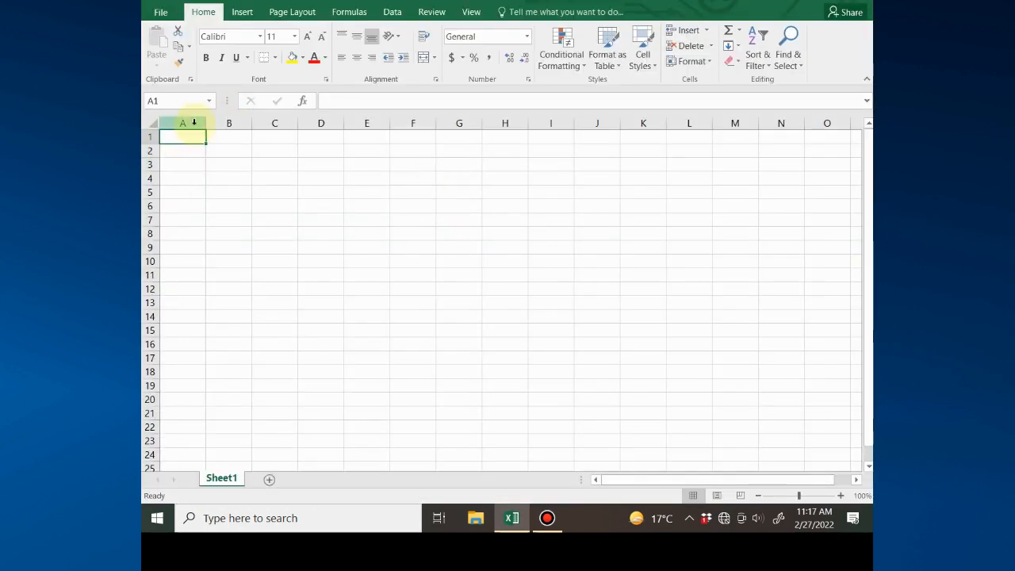
- Enter 101 and a first name separated by a comma in cell A1, and widen column A slightly
{"action": "left_click", "coordinate": [179, 167]}
{"action": "left_click", "coordinate": [182, 139]}
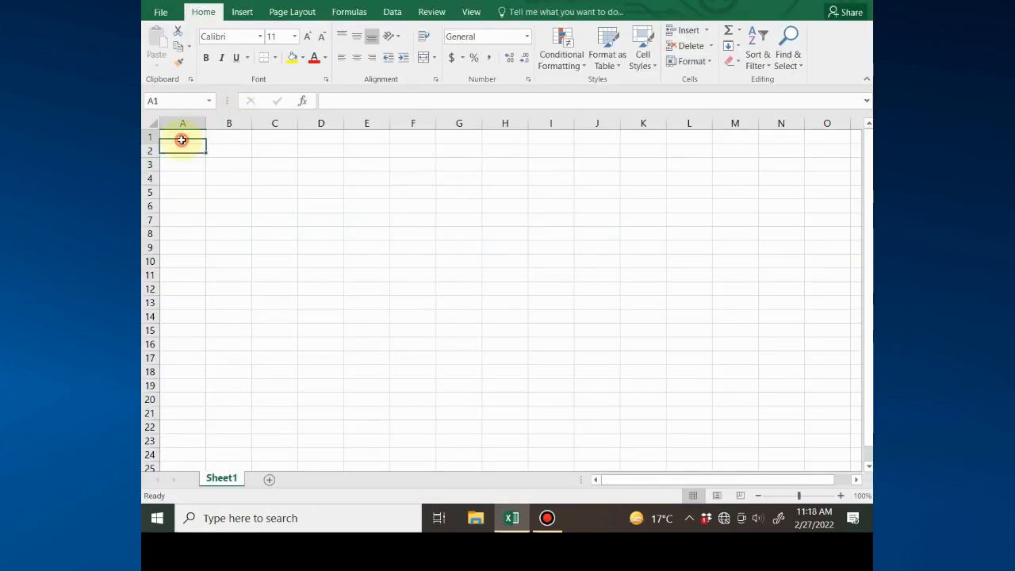
{"action": "double_click", "coordinate": [188, 134]}
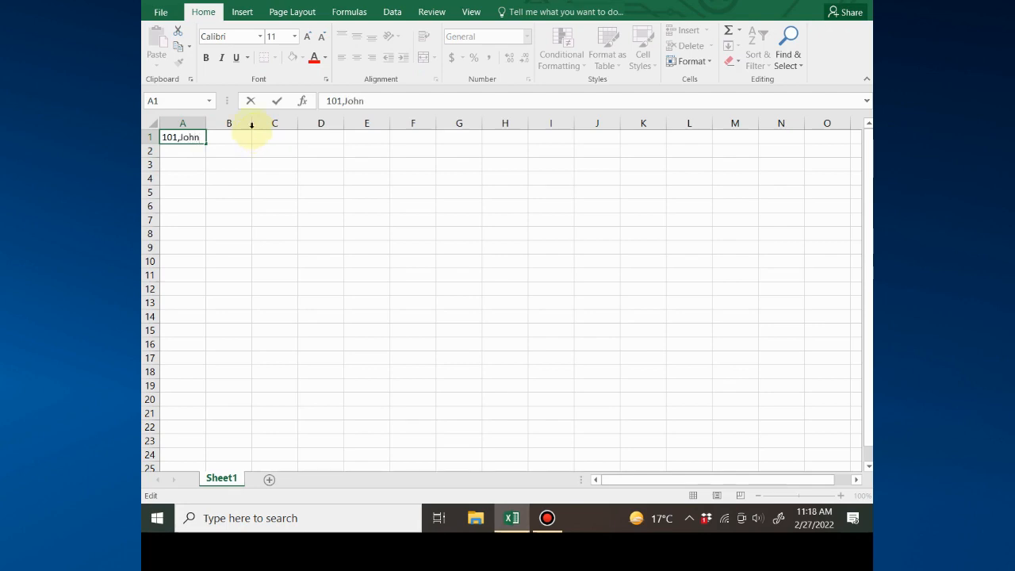
{"action": "left_click", "coordinate": [235, 151]}
{"action": "left_click", "coordinate": [183, 123]}
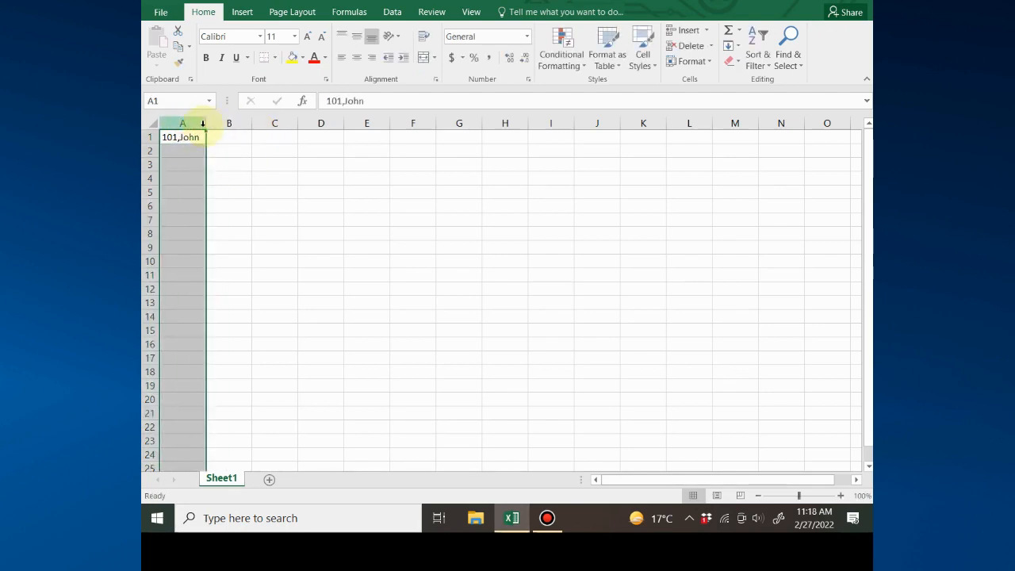
{"action": "left_click_drag", "start_coordinate": [205, 123], "coordinate": [221, 123]}
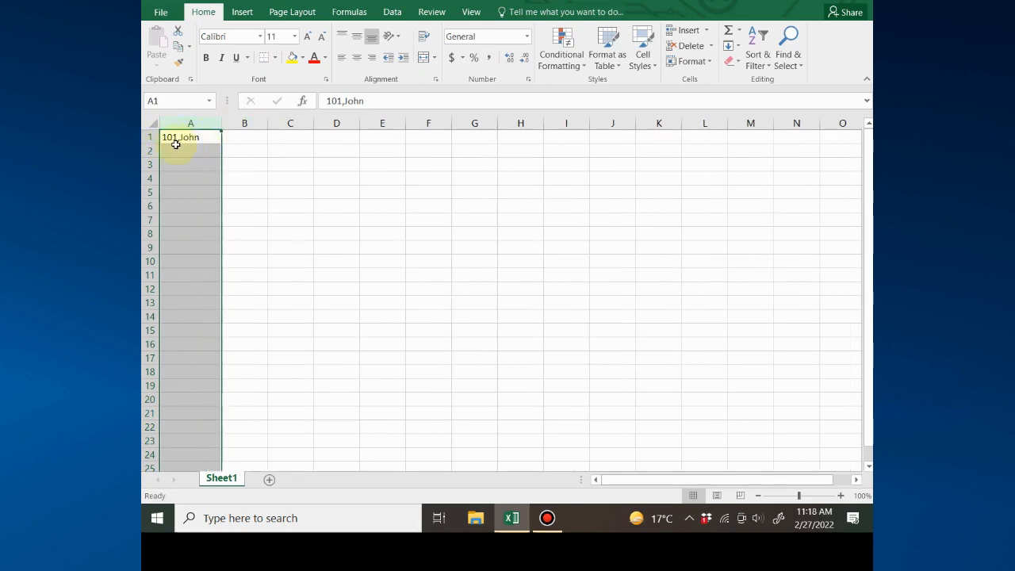
- Fill cells A2 and A3 with 102 and 103, each followed by a comma and a first name
{"action": "double_click", "coordinate": [181, 150]}
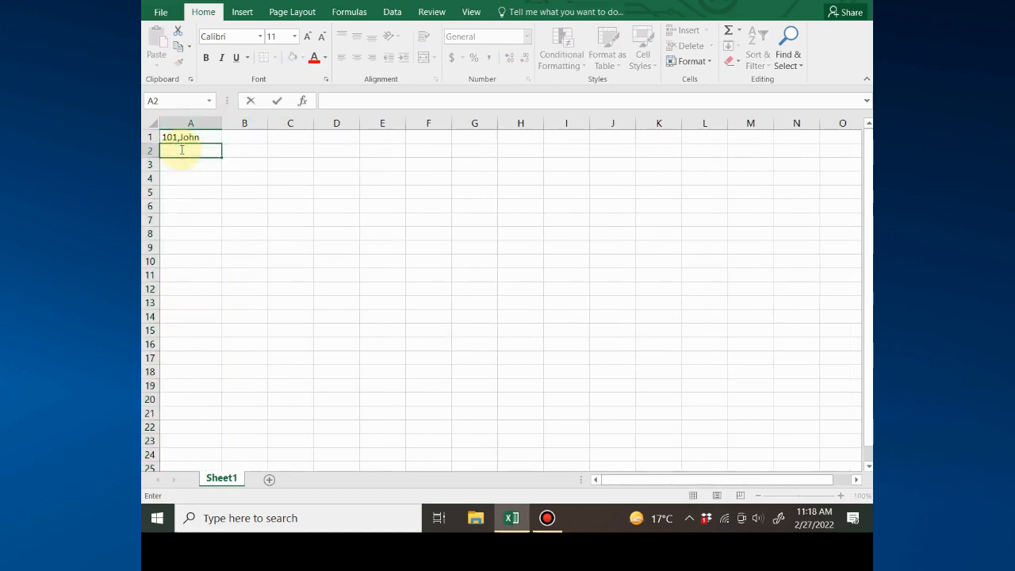
{"action": "type", "text": "102,Michael"}
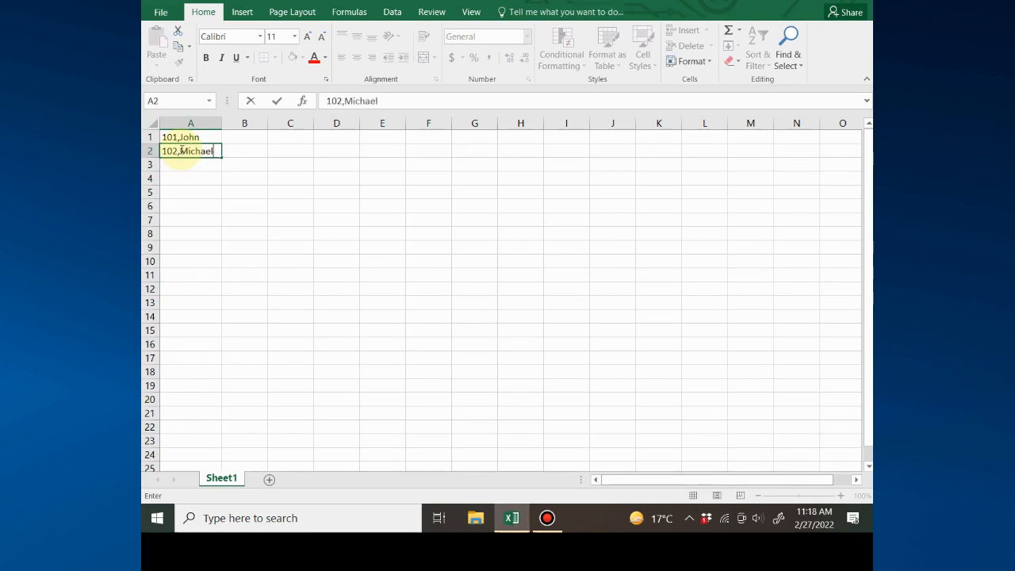
{"action": "key", "text": "Return"}
{"action": "type", "text": "103,Sa"}
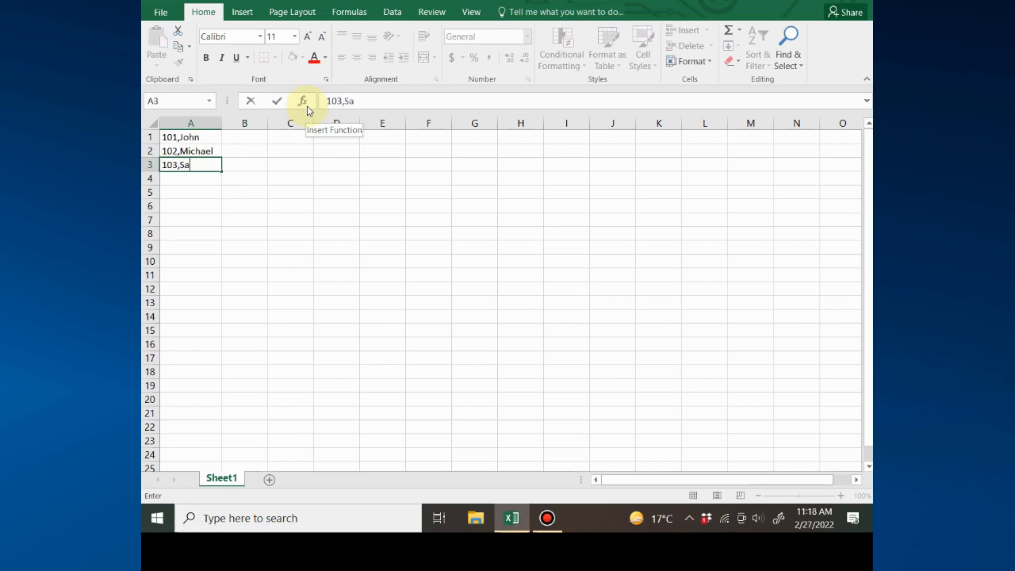
{"action": "type", "text": "muel"}
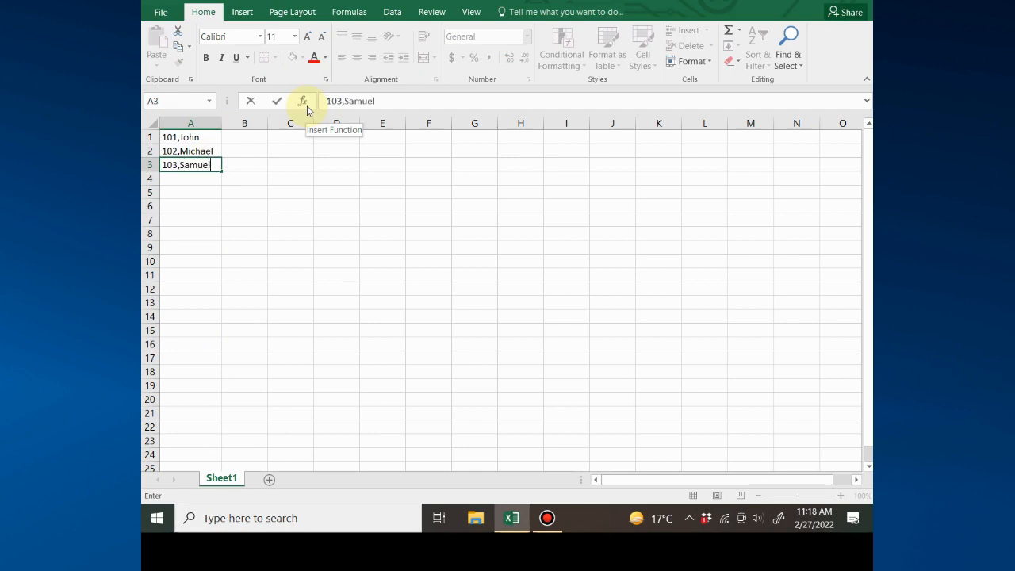
{"action": "left_click", "coordinate": [173, 190]}
- Fill cells A4 and A5 with 104 and 105, each followed by a comma and a name
{"action": "double_click", "coordinate": [189, 179]}
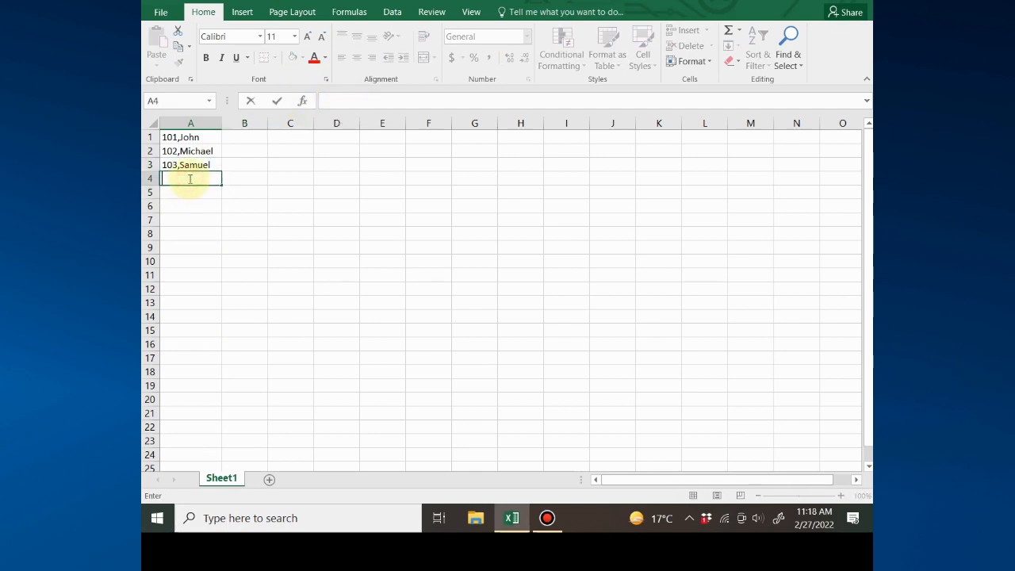
{"action": "type", "text": "104,Sam"}
{"action": "left_click", "coordinate": [204, 194]}
{"action": "double_click", "coordinate": [204, 194]}
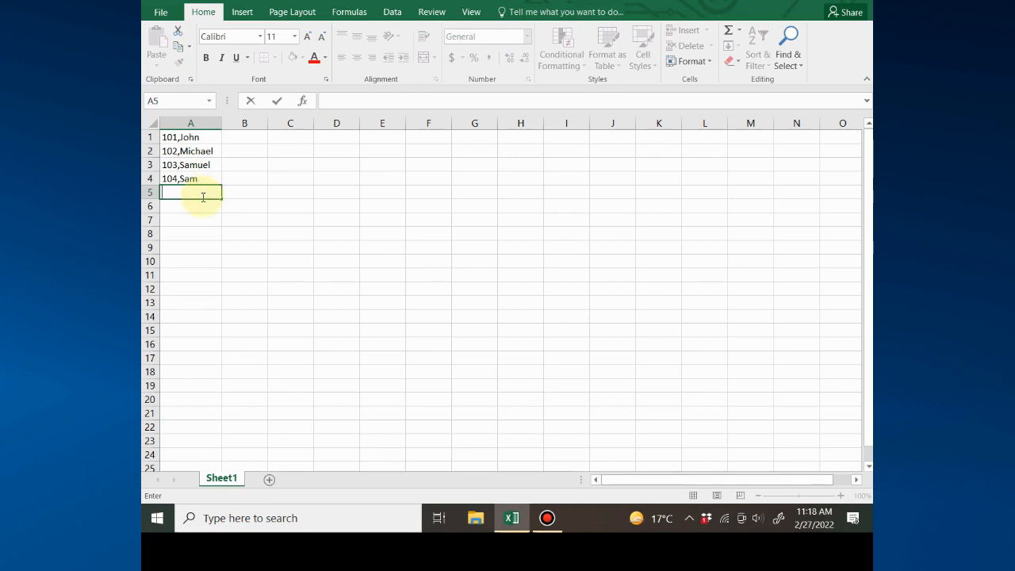
{"action": "left_click", "coordinate": [184, 192]}
{"action": "type", "text": ",Jo"}
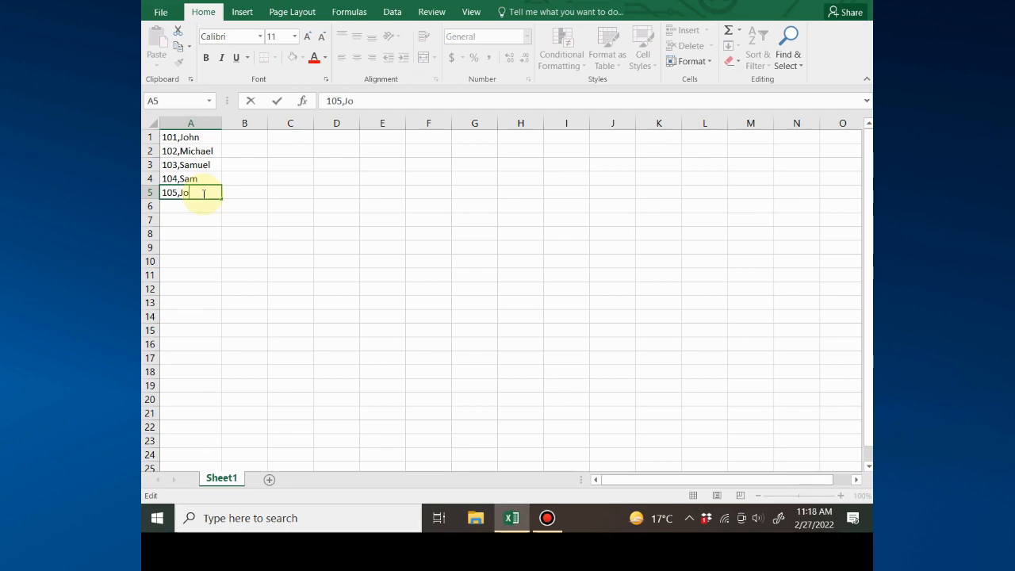
{"action": "type", "text": "hnson"}
{"action": "key", "text": "Return"}
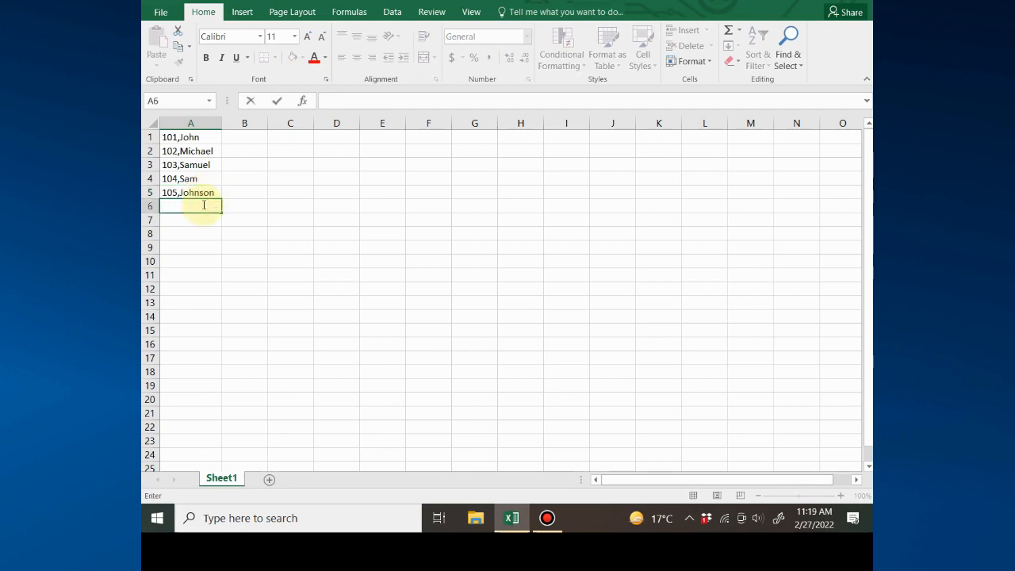
- Fill cells A6 and A7 with 106 and 107, each followed by a comma and a name
{"action": "type", "text": "106,James"}
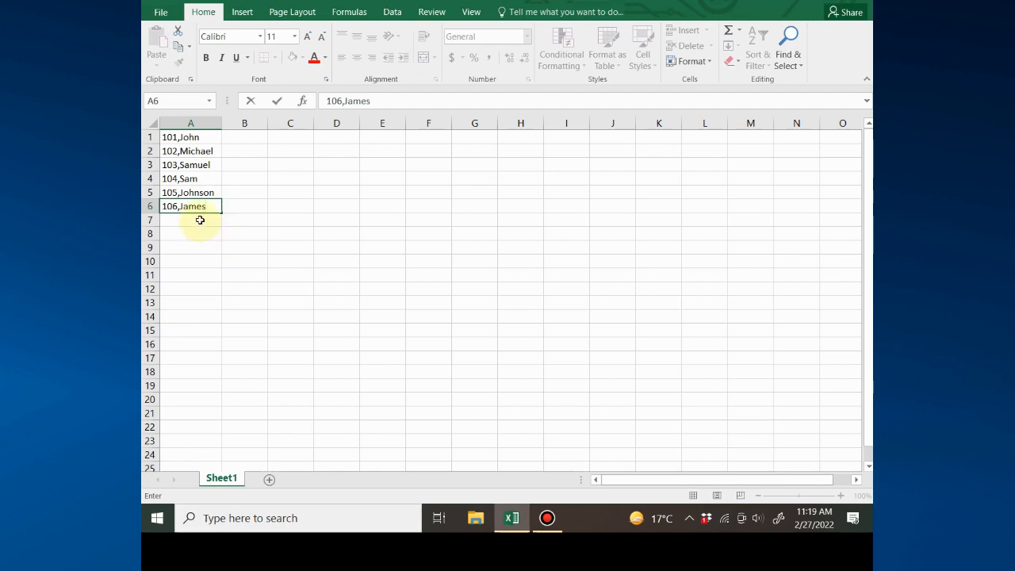
{"action": "key", "text": "Return"}
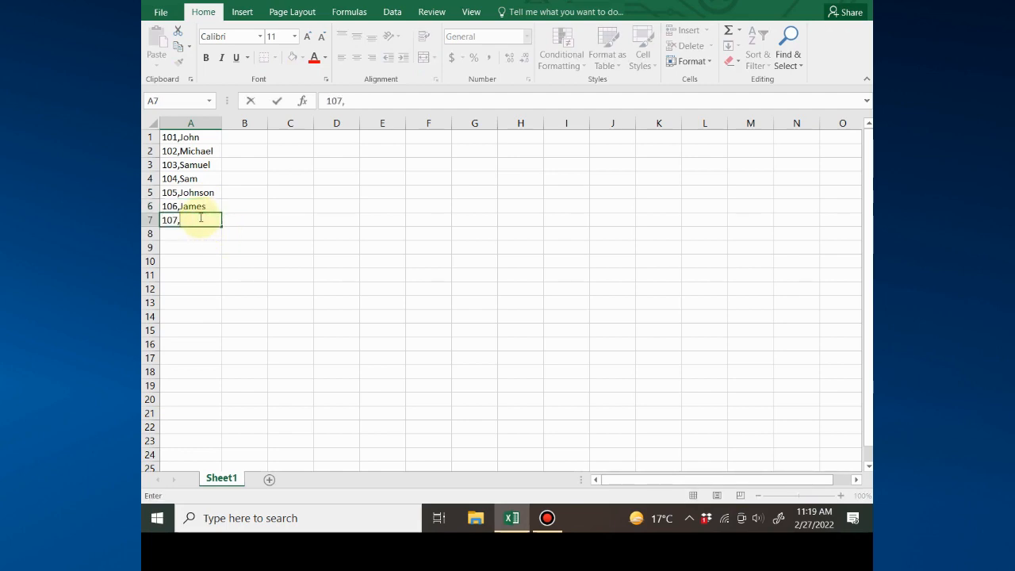
{"action": "type", "text": "107,Shine"}
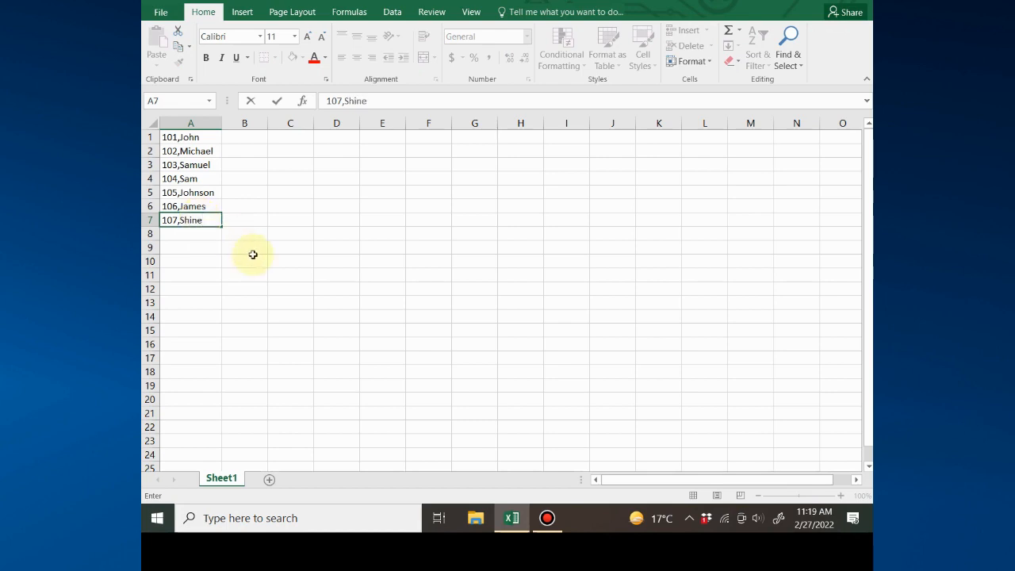
{"action": "left_click", "coordinate": [252, 257]}
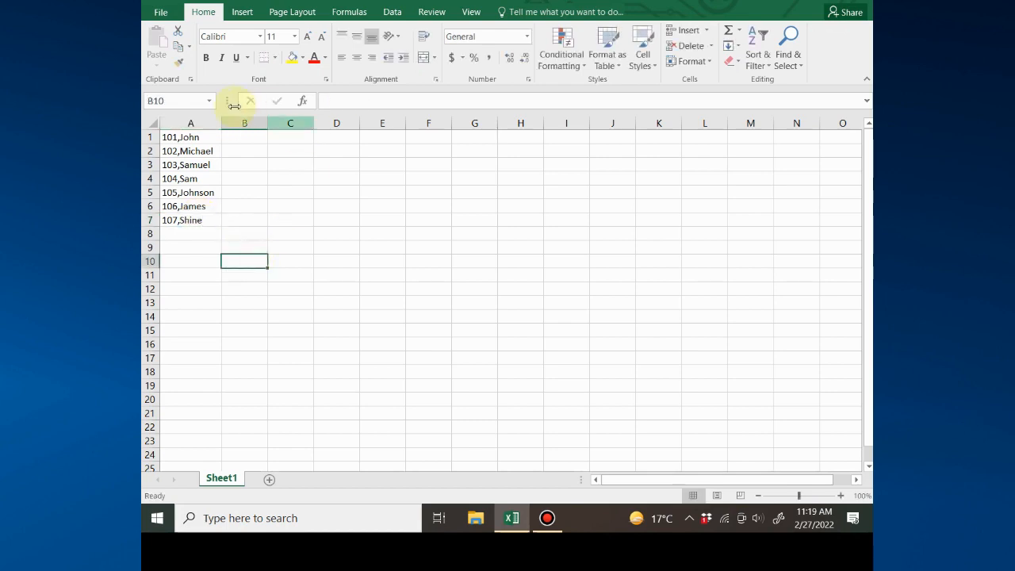
{"action": "left_click", "coordinate": [191, 123]}
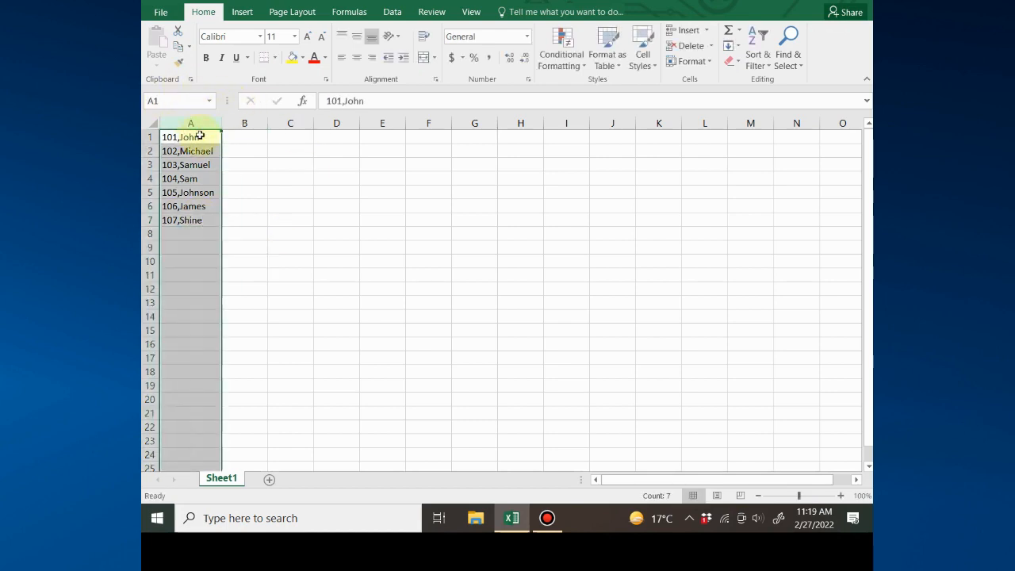
{"action": "left_click", "coordinate": [188, 156]}
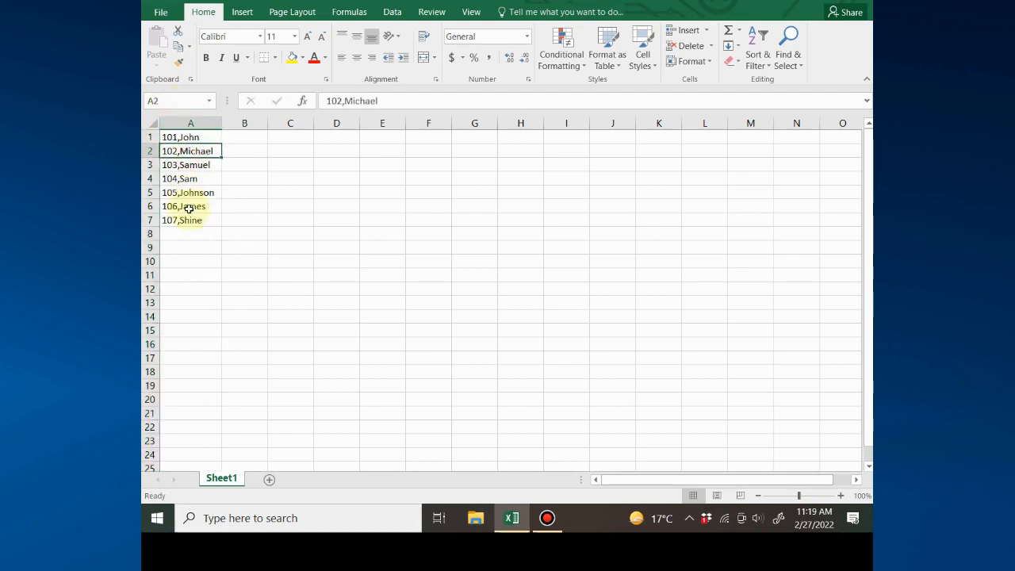
{"action": "left_click", "coordinate": [191, 205]}
{"action": "left_click", "coordinate": [260, 205]}
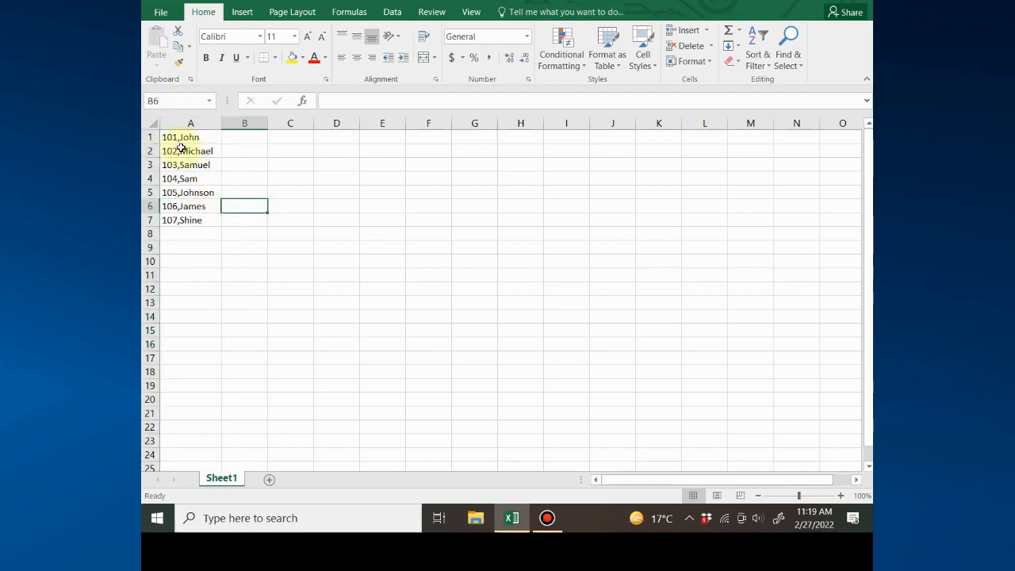
{"action": "left_click", "coordinate": [199, 132]}
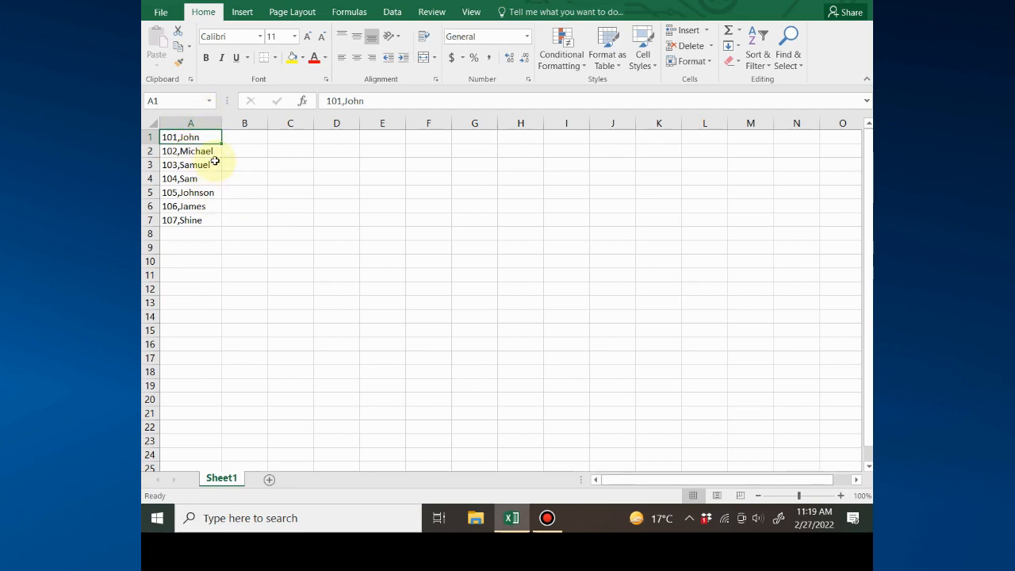
{"action": "left_click", "coordinate": [245, 138]}
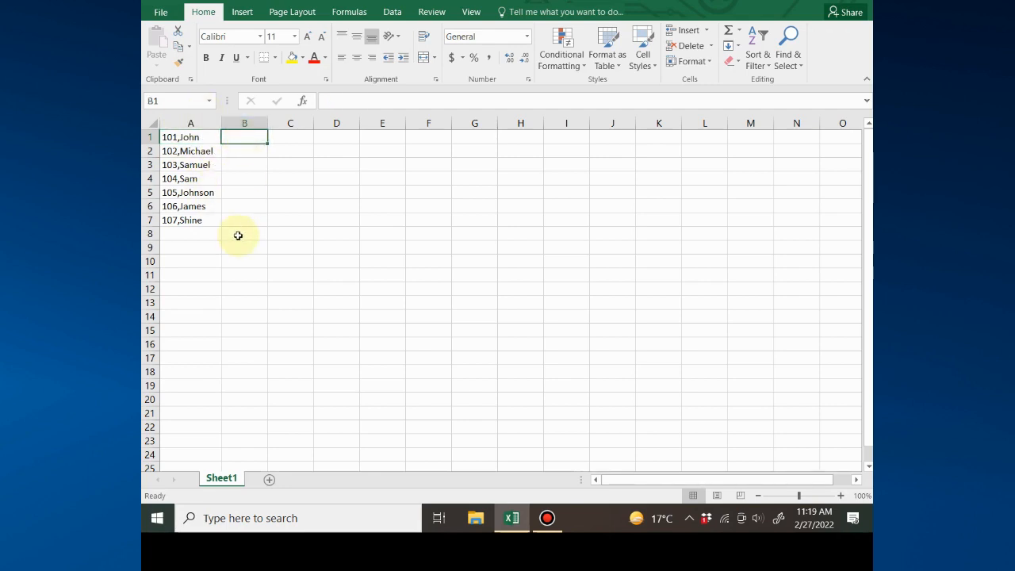
{"action": "key", "text": "F2"}
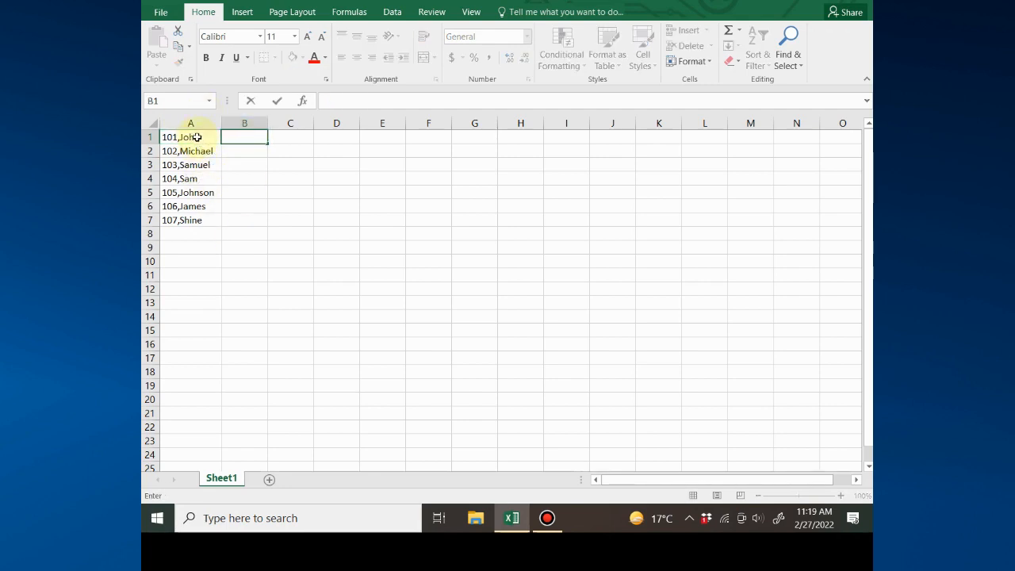
{"action": "left_click", "coordinate": [197, 138]}
- Start Text to Columns on cells A1:A7, keeping Delimited as the original data type, and advance to the delimiter settings
{"action": "left_click_drag", "start_coordinate": [200, 137], "coordinate": [200, 220]}
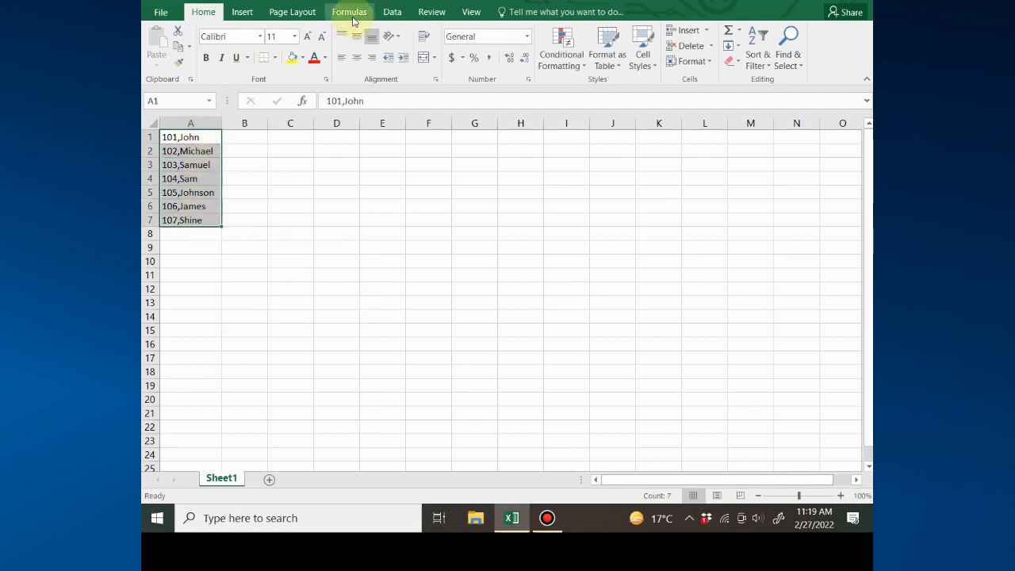
{"action": "left_click", "coordinate": [393, 14]}
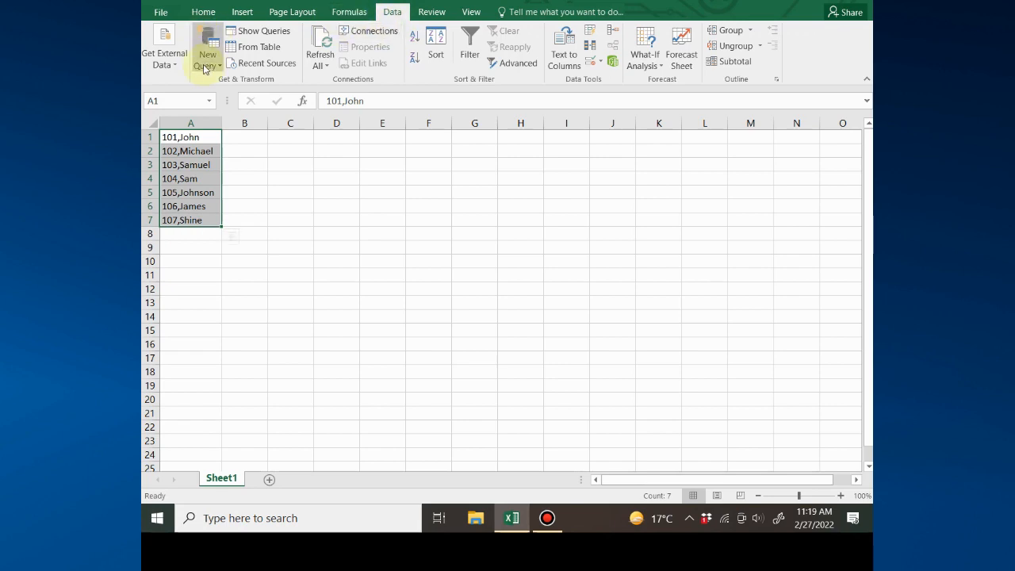
{"action": "left_click", "coordinate": [566, 63]}
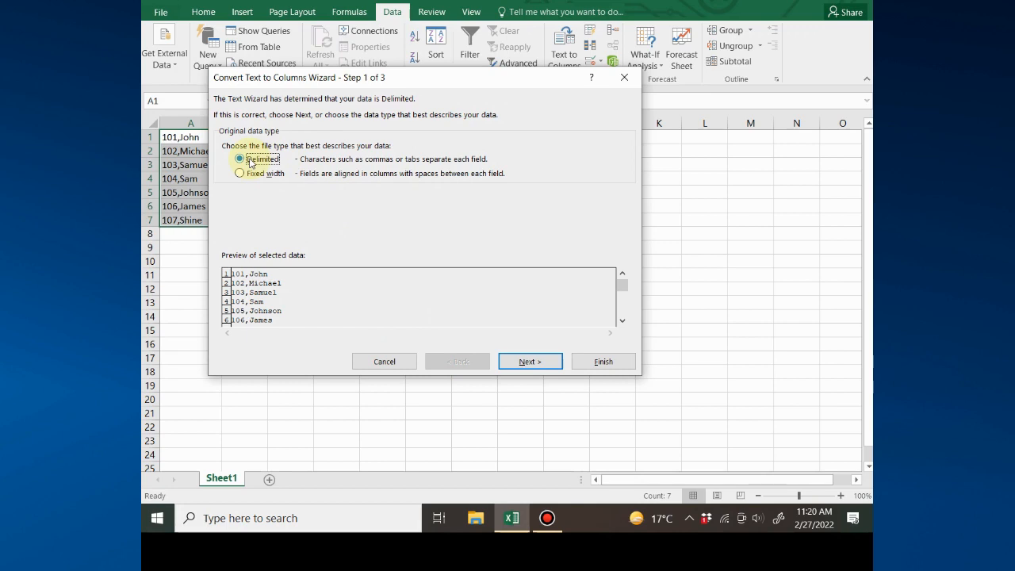
{"action": "left_click", "coordinate": [524, 364]}
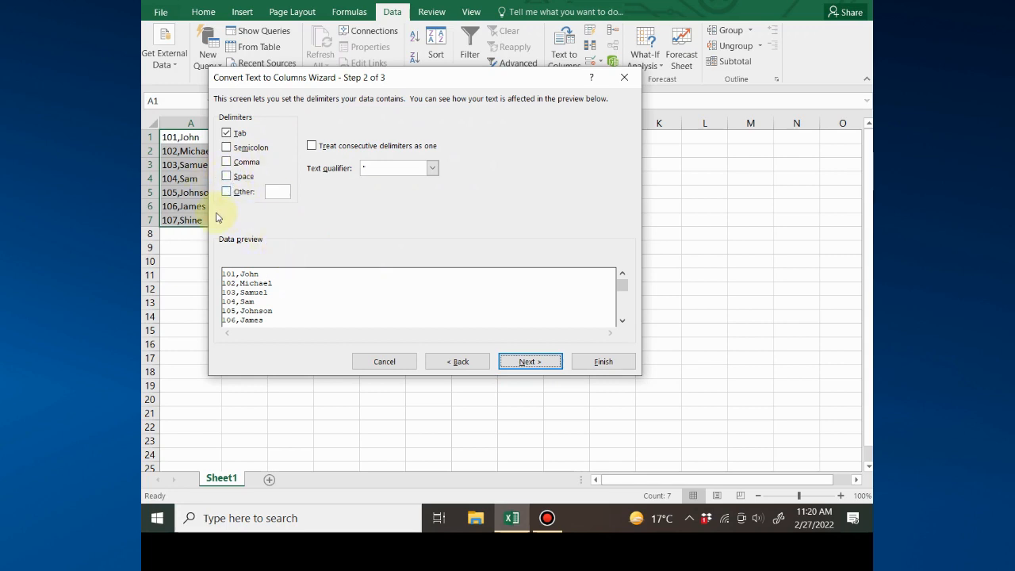
- Set Comma as the only delimiter instead of Tab, and move the wizard clear of the data in column A
{"action": "left_click", "coordinate": [227, 133]}
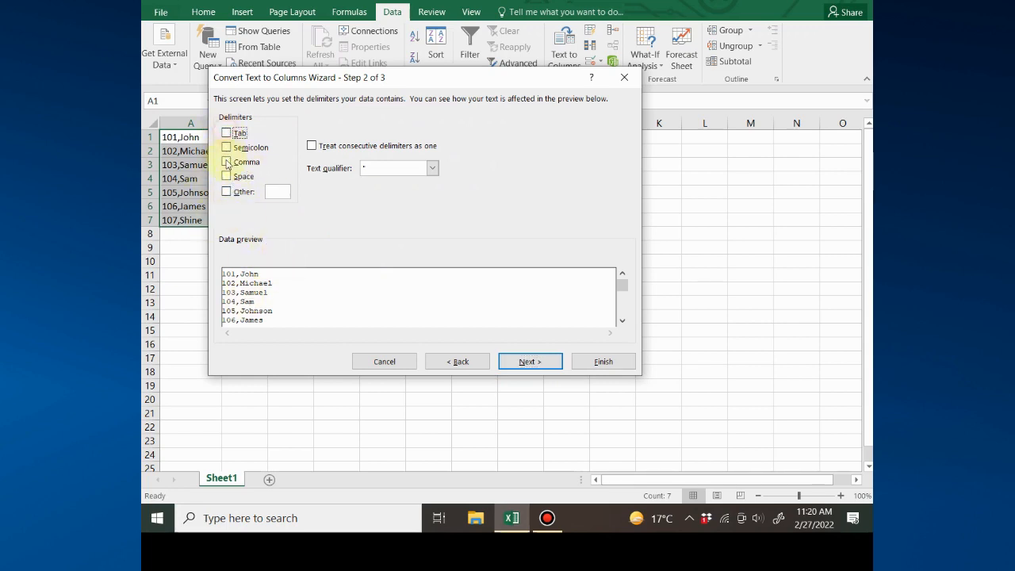
{"action": "left_click", "coordinate": [227, 162]}
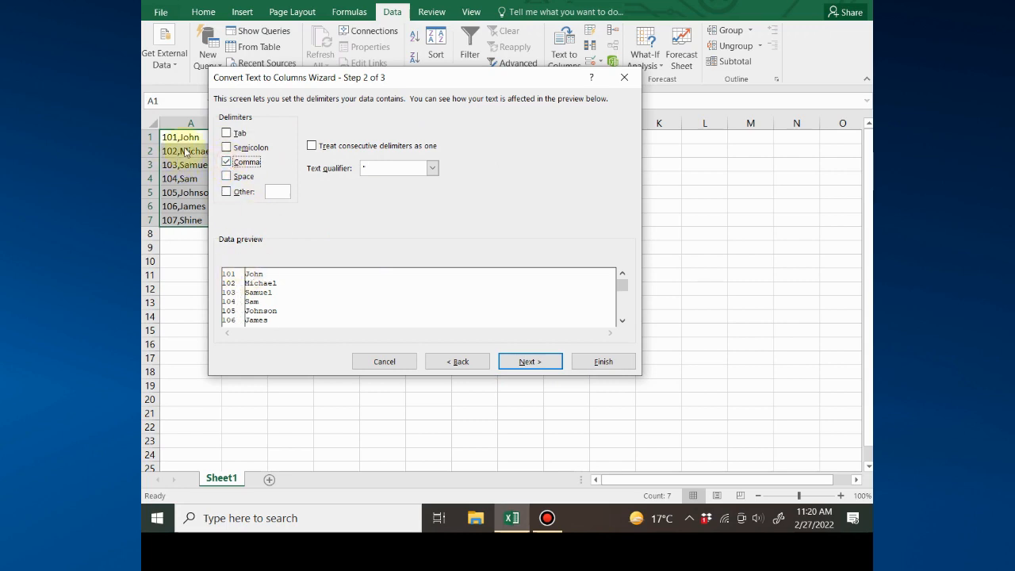
{"action": "left_click_drag", "start_coordinate": [243, 83], "coordinate": [268, 77]}
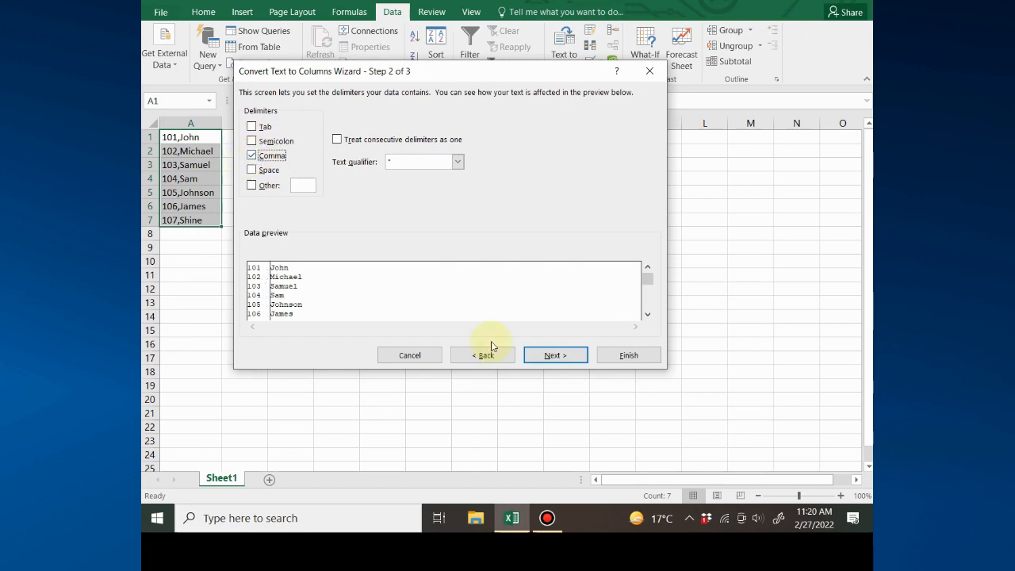
- Finish Text to Columns with the General column data format and destination $A$1, then deselect the split data
{"action": "left_click", "coordinate": [553, 357]}
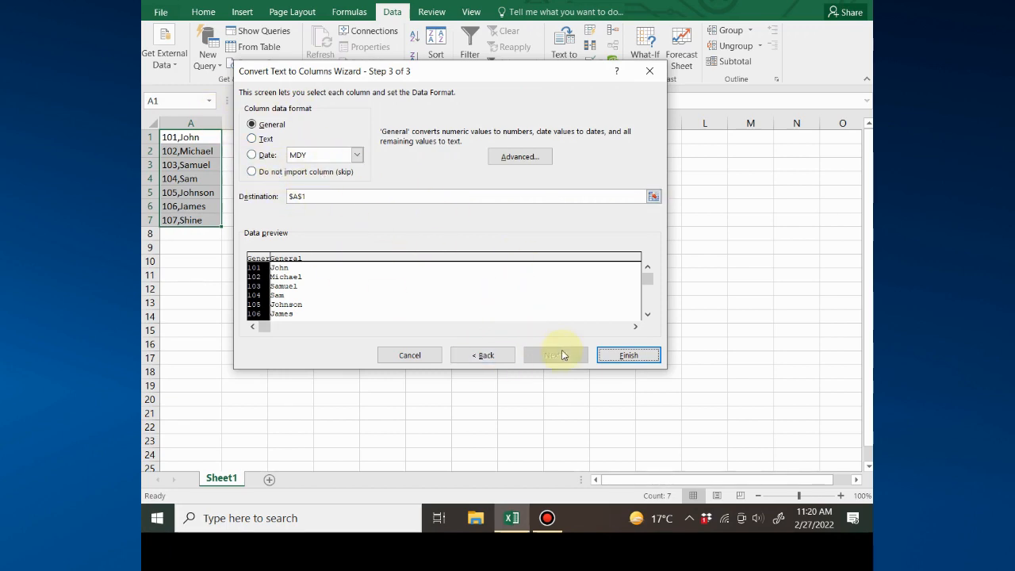
{"action": "left_click", "coordinate": [624, 355]}
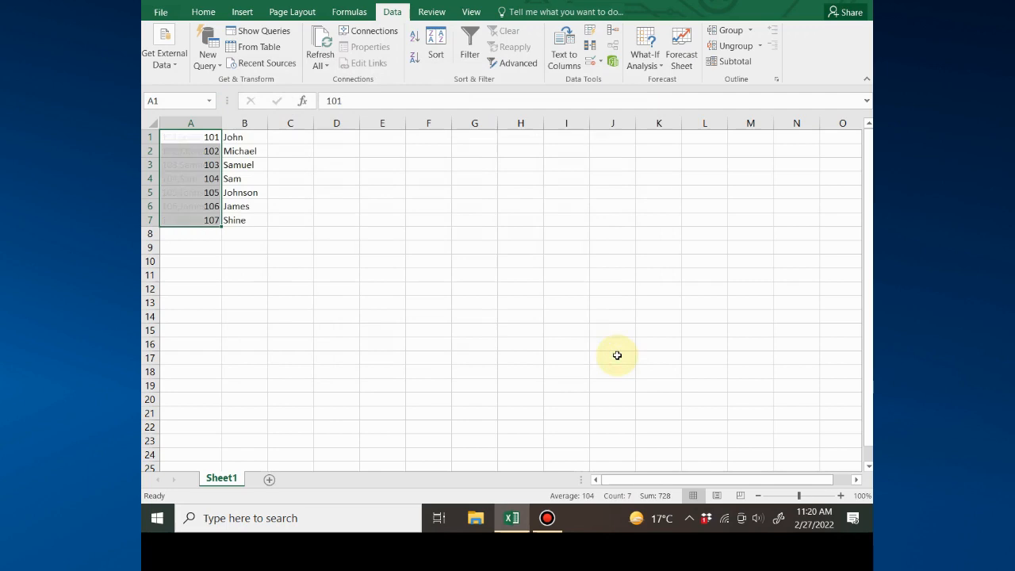
{"action": "left_click", "coordinate": [313, 249]}
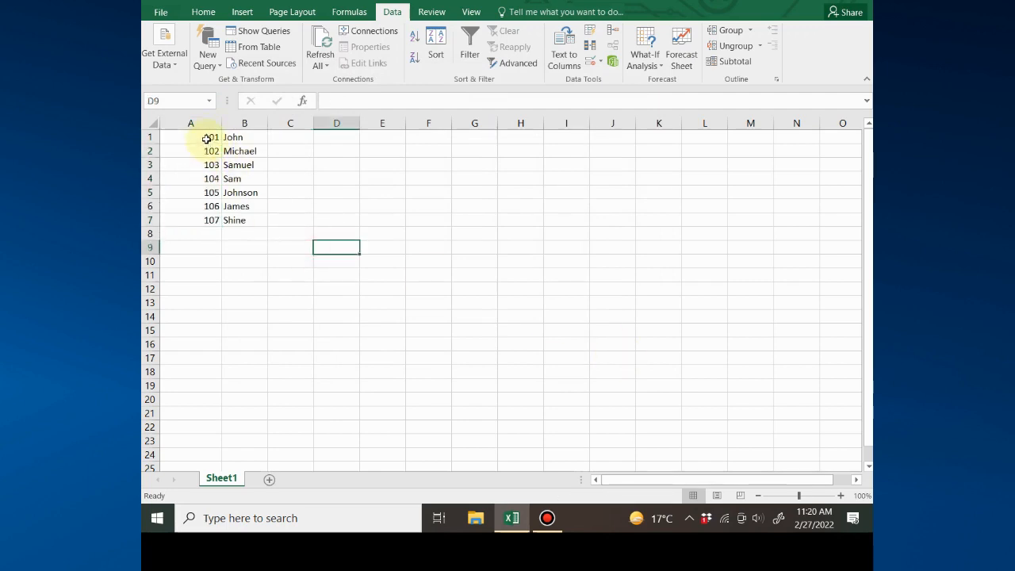
- Examine the split data, comparing the numbers in A1:A7 with the names in B1:B7 and checking individual cells in both columns
{"action": "left_click_drag", "start_coordinate": [206, 137], "coordinate": [204, 222]}
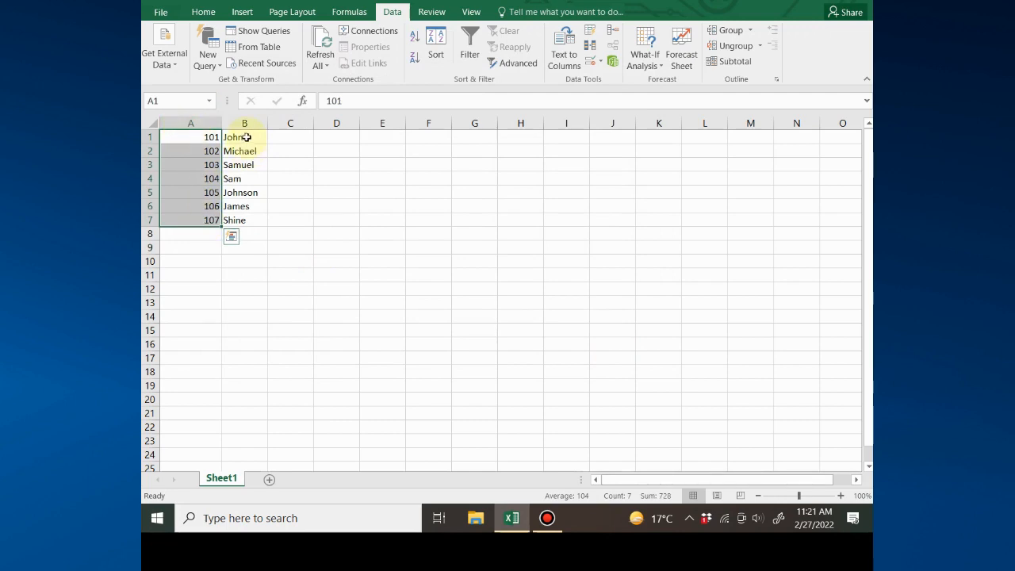
{"action": "left_click_drag", "start_coordinate": [247, 137], "coordinate": [260, 227]}
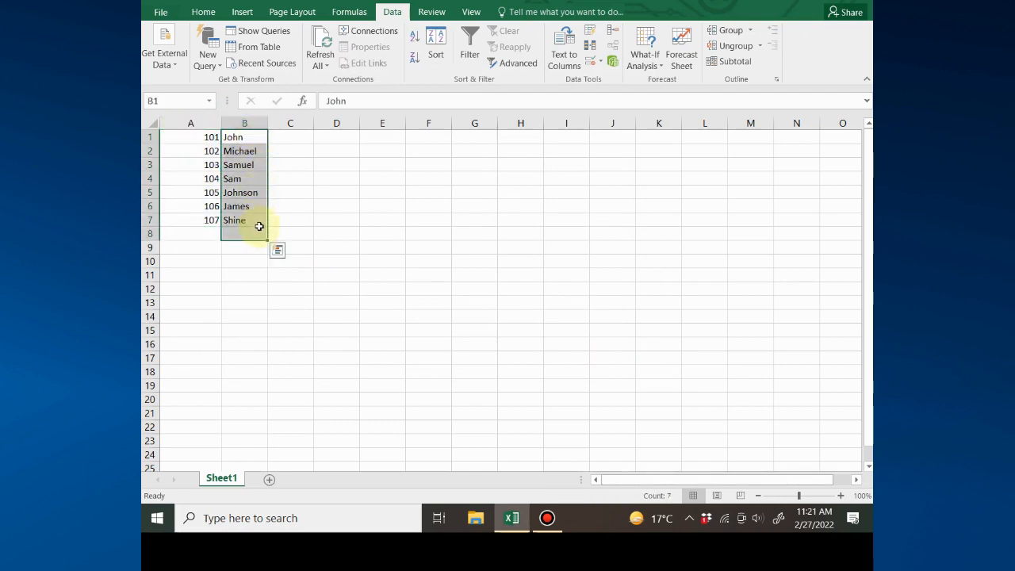
{"action": "left_click", "coordinate": [263, 220]}
{"action": "left_click", "coordinate": [245, 135]}
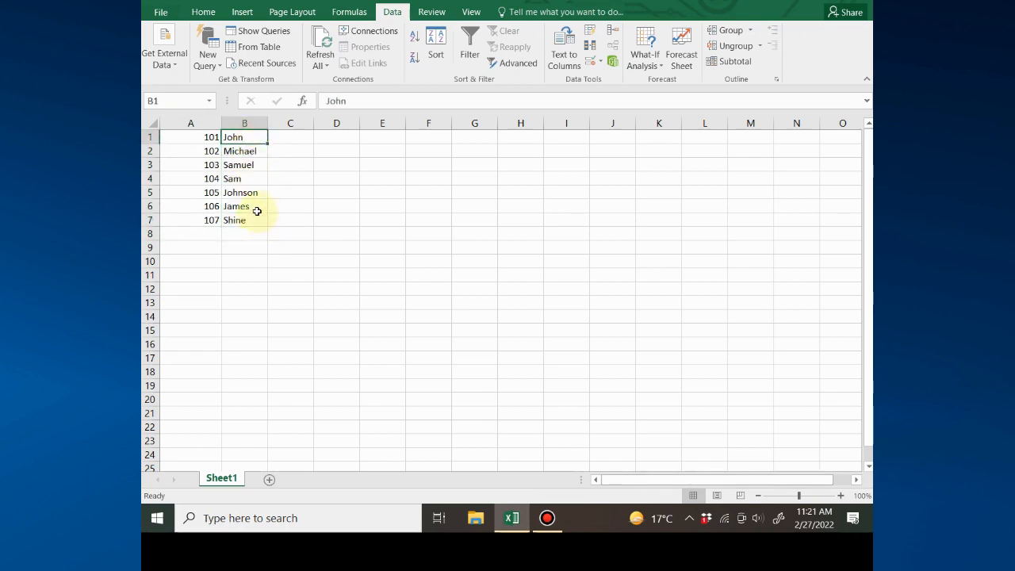
{"action": "left_click", "coordinate": [257, 216]}
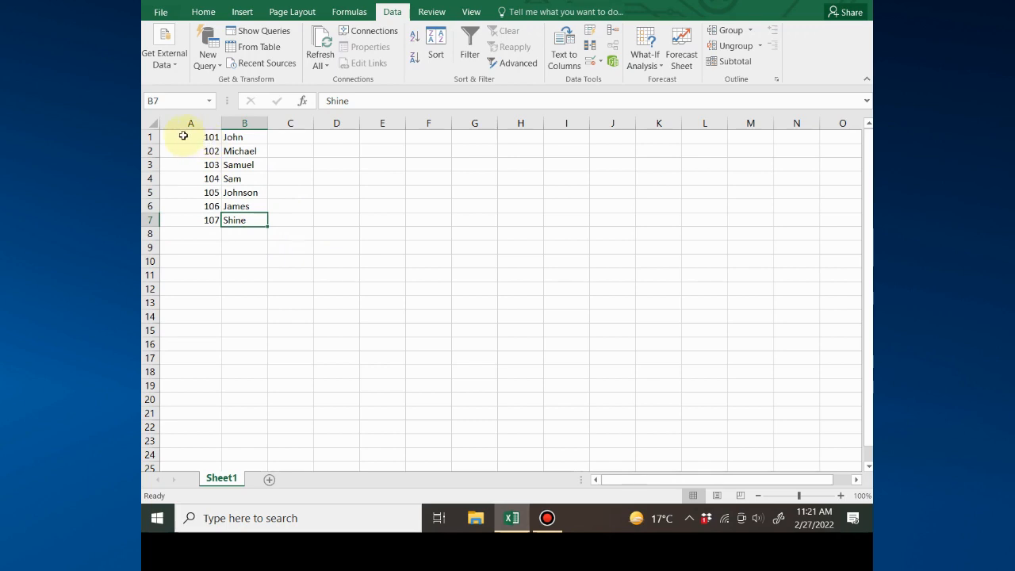
{"action": "left_click_drag", "start_coordinate": [184, 137], "coordinate": [234, 220]}
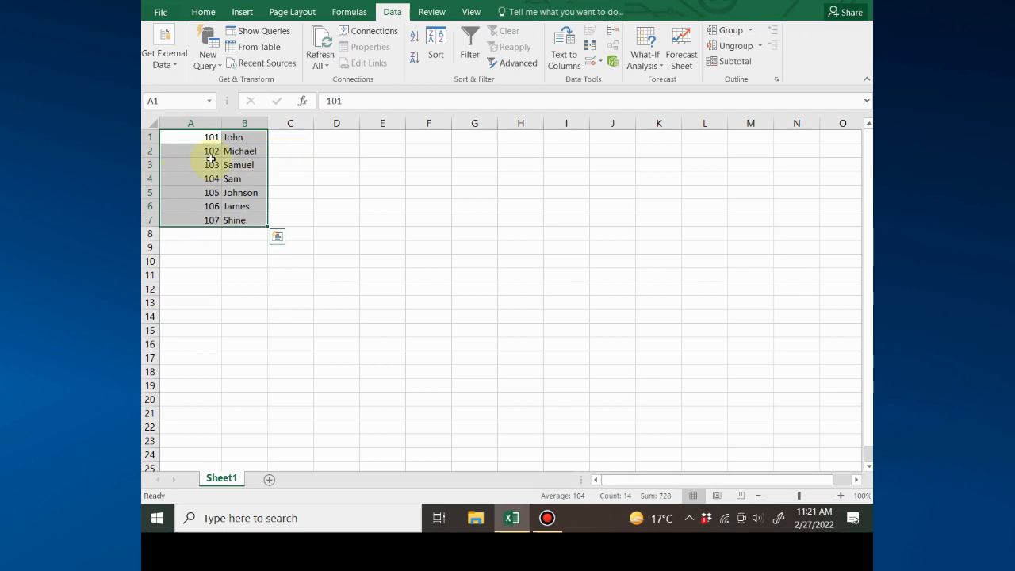
{"action": "left_click", "coordinate": [256, 193]}
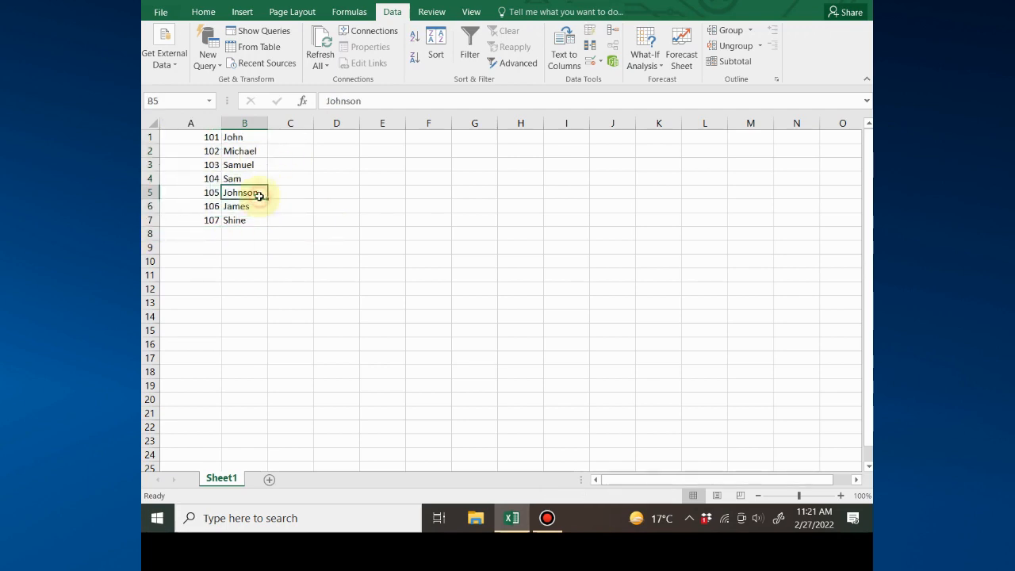
{"action": "left_click", "coordinate": [279, 194]}
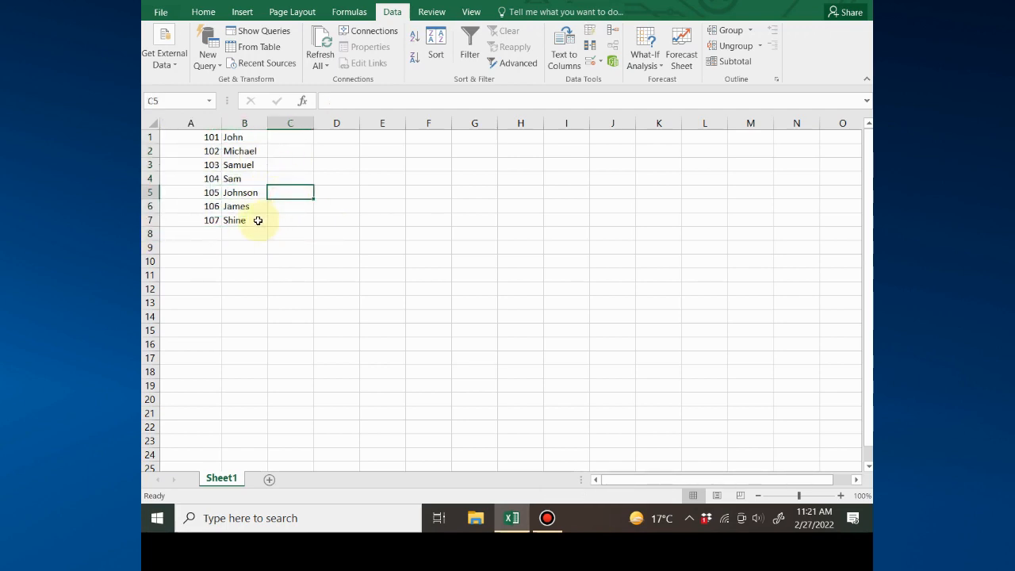
{"action": "left_click", "coordinate": [258, 221]}
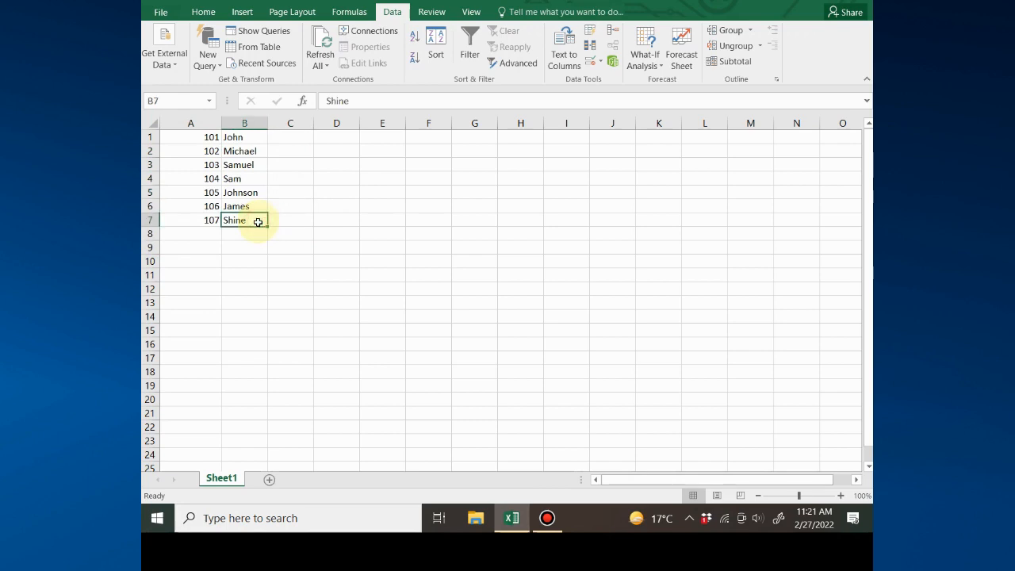
{"action": "left_click", "coordinate": [278, 192]}
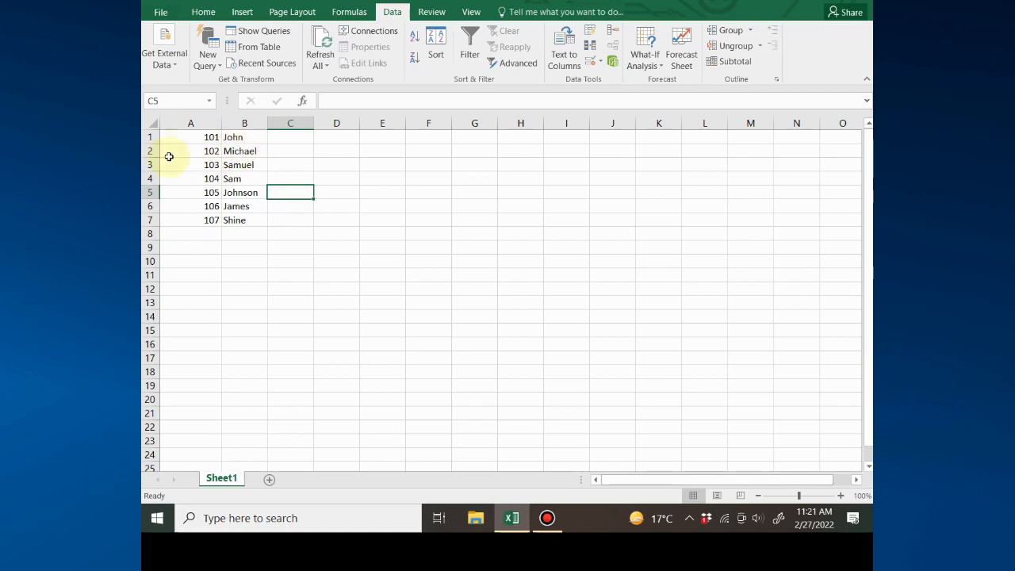
{"action": "left_click", "coordinate": [211, 137]}
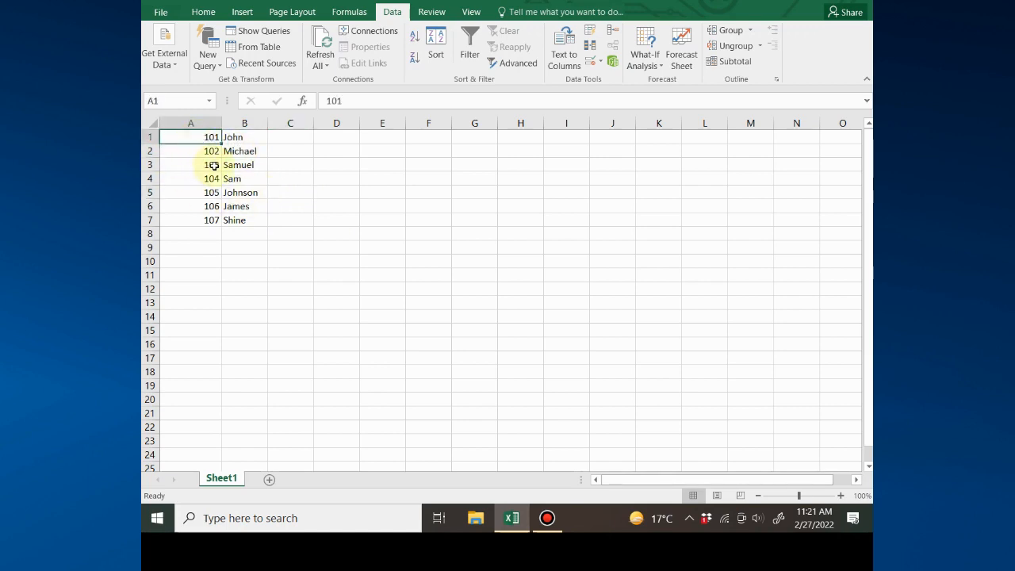
{"action": "left_click", "coordinate": [211, 151]}
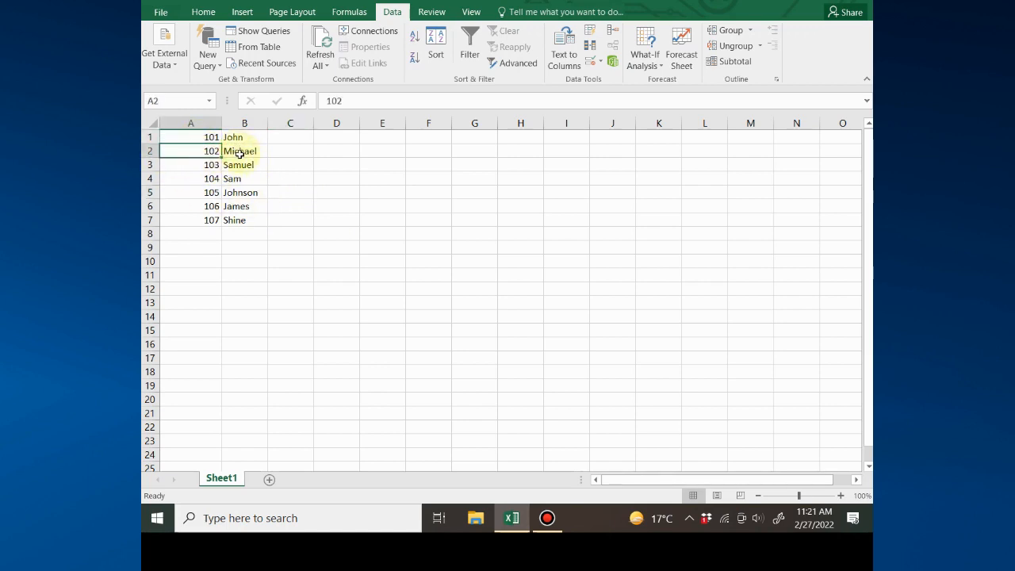
{"action": "left_click", "coordinate": [240, 150]}
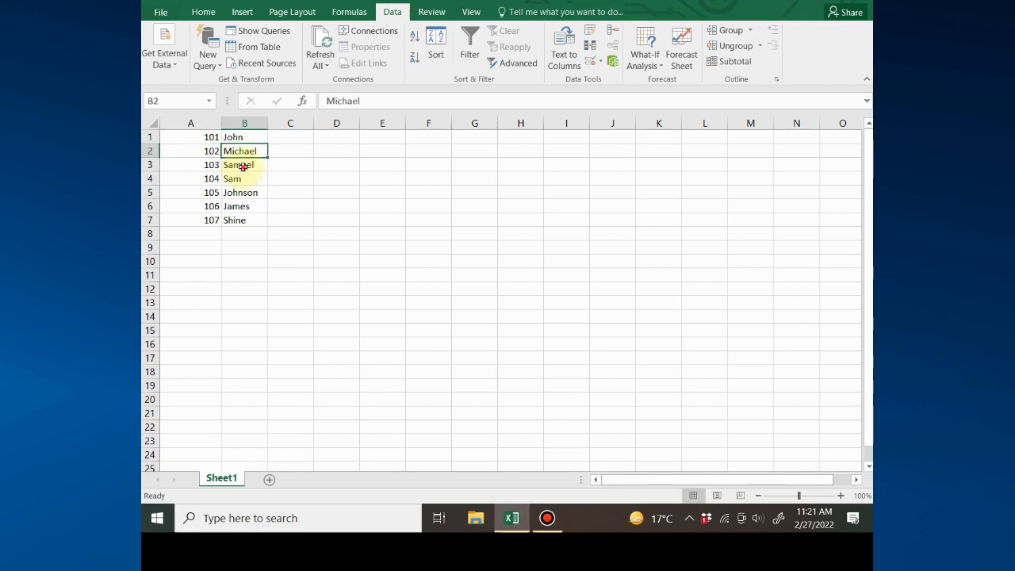
{"action": "left_click", "coordinate": [243, 167]}
{"action": "left_click", "coordinate": [244, 178]}
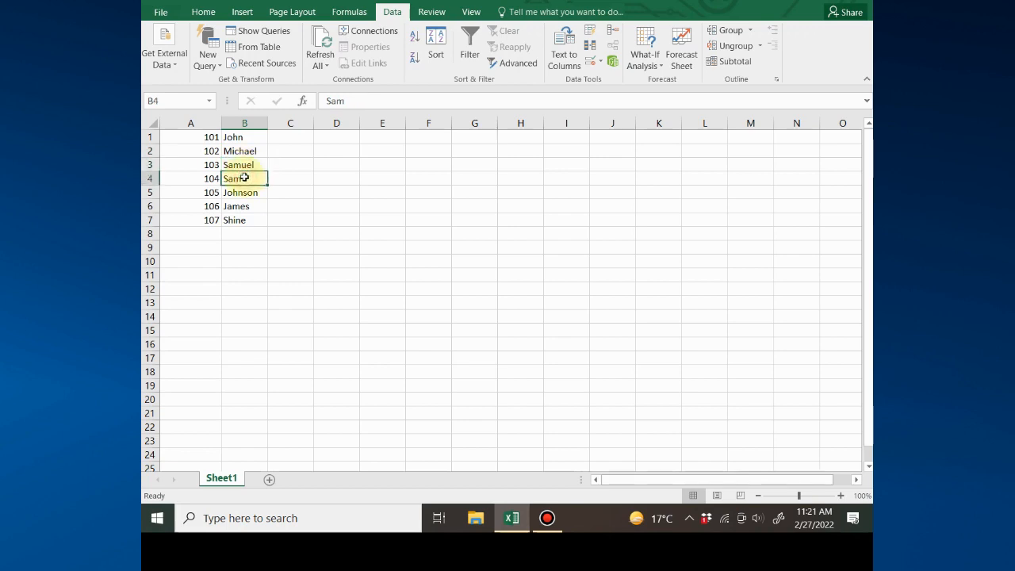
{"action": "left_click", "coordinate": [228, 194]}
{"action": "key", "text": "ctrl+Home"}
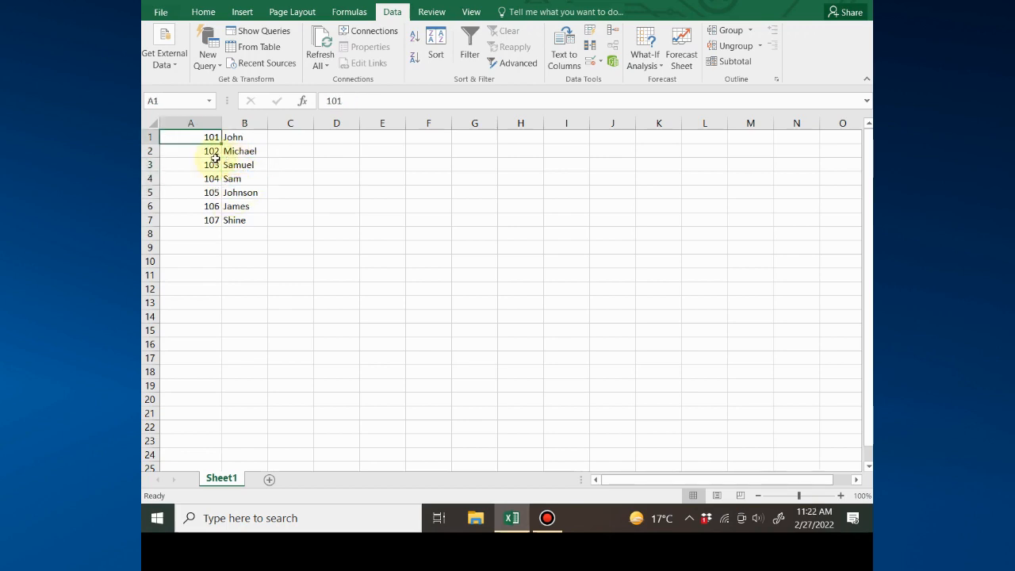